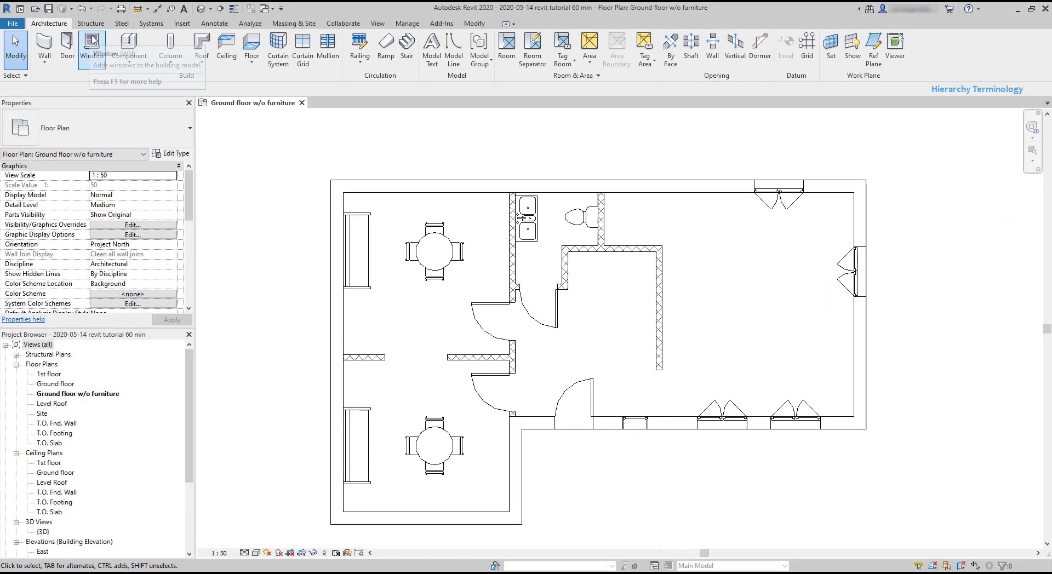
- Start window placement and browse the loaded window types, keeping M_Window-Casement-Double 1400 x 1800mm active
left_click(91, 42)
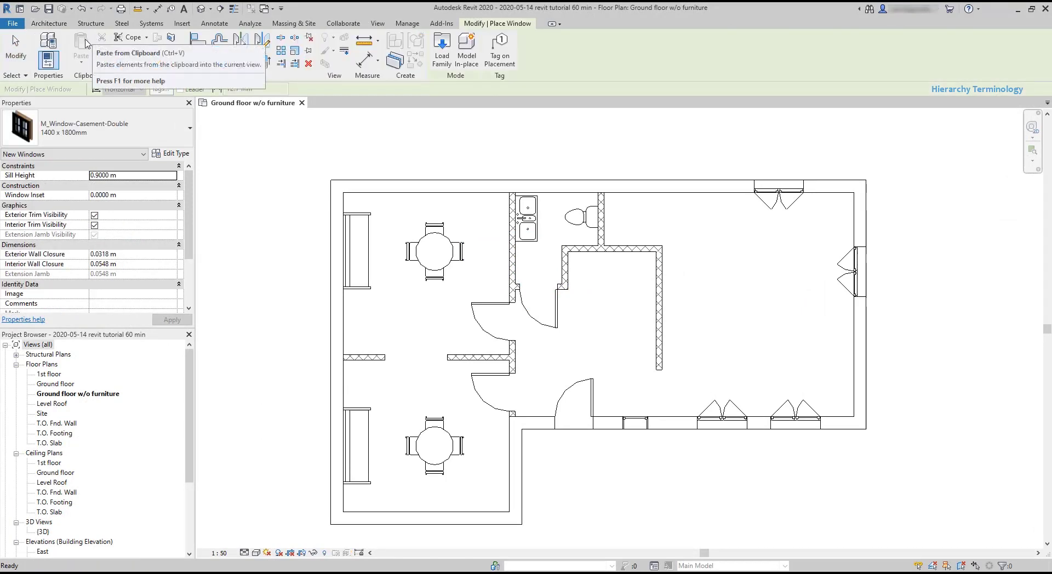
left_click(181, 136)
scroll(155, 177, "up", 5)
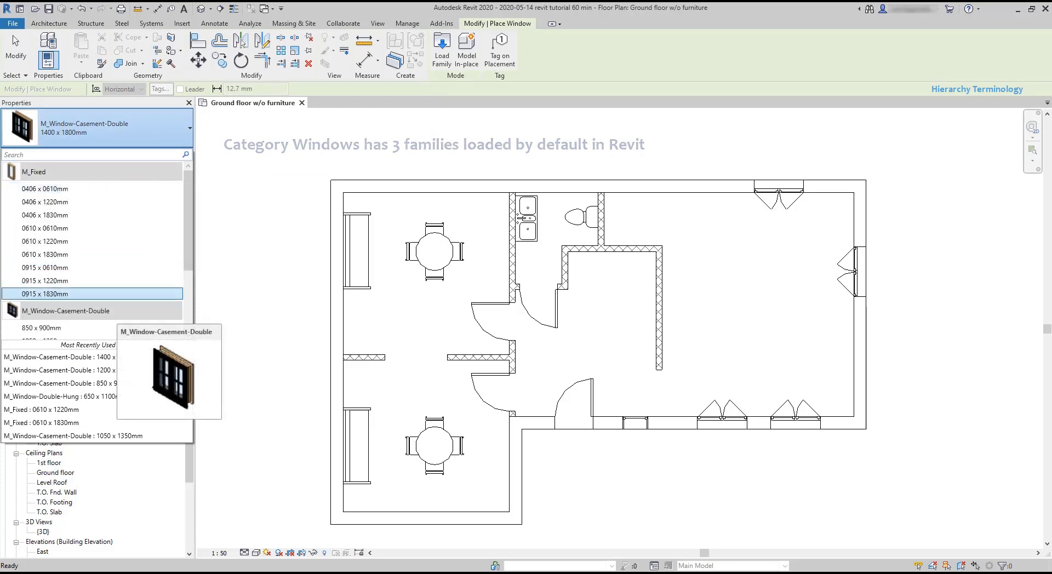
scroll(139, 284, "down", 3)
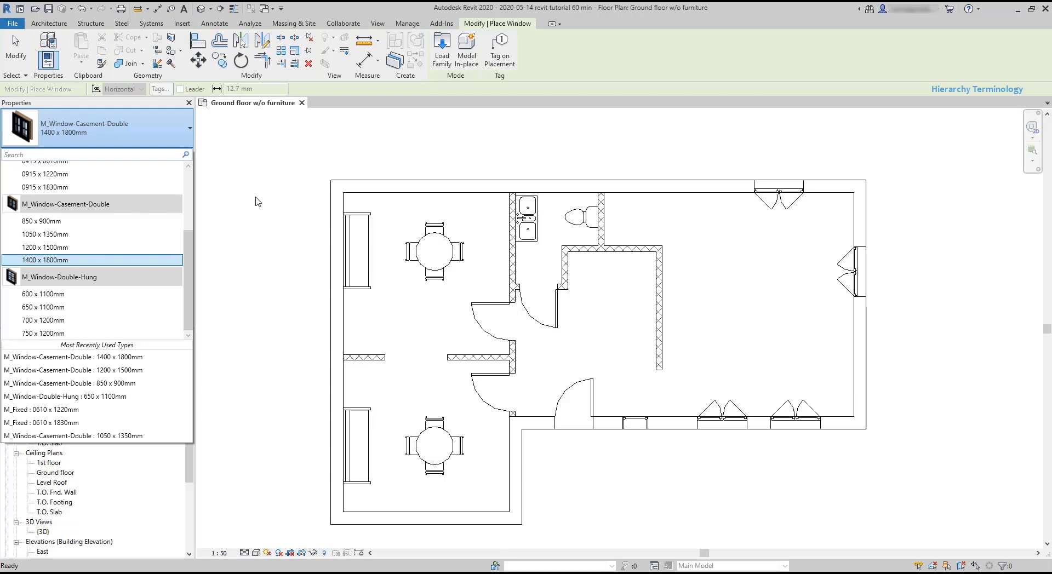
- Load M_Window-Awning-Triple-Horizontal.rfa from the library's Windows folder
left_click(443, 50)
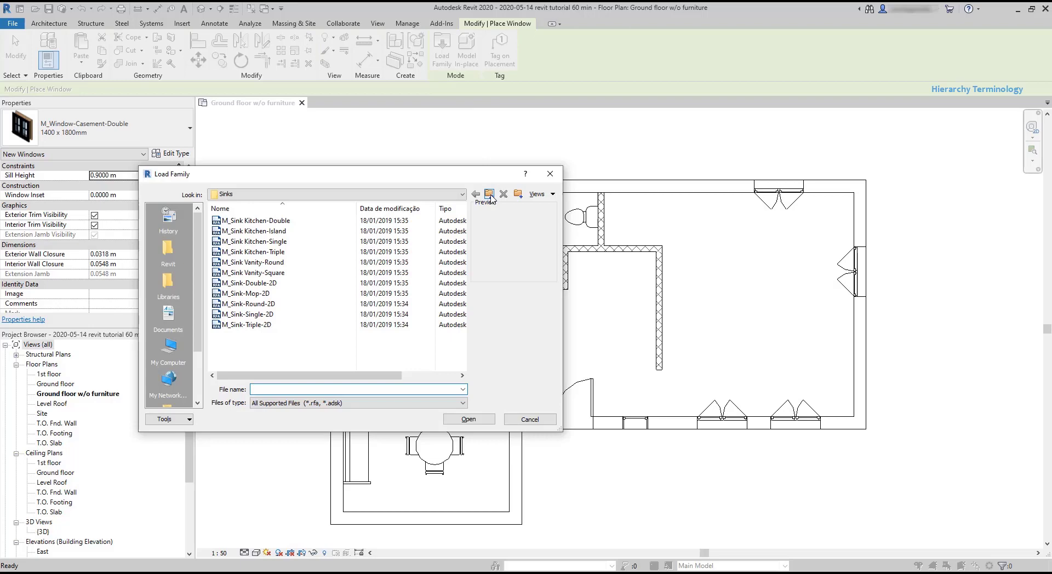
left_click(489, 194)
left_click(489, 194)
left_click(489, 194)
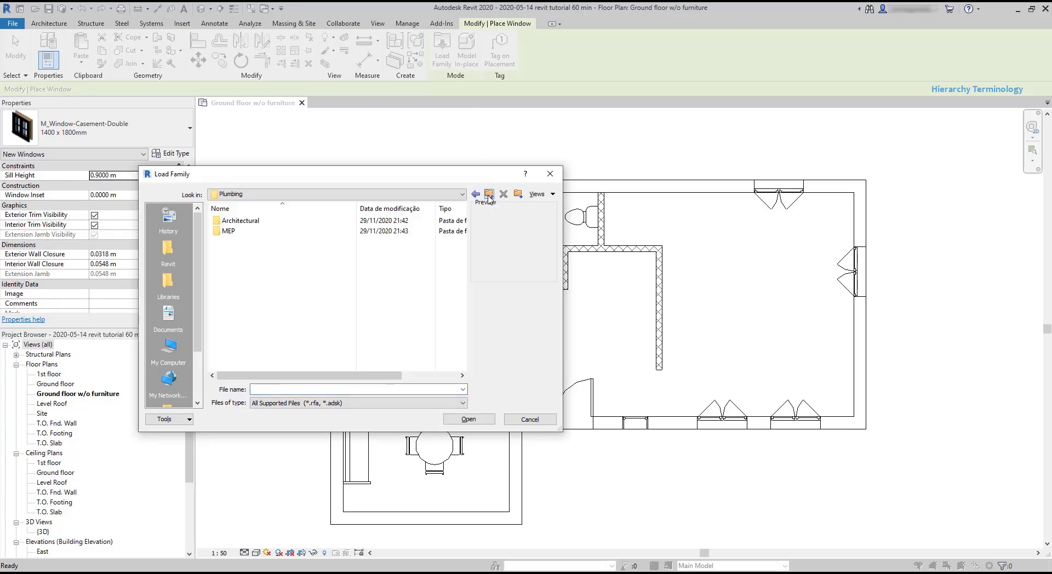
scroll(272, 329, "down", 5)
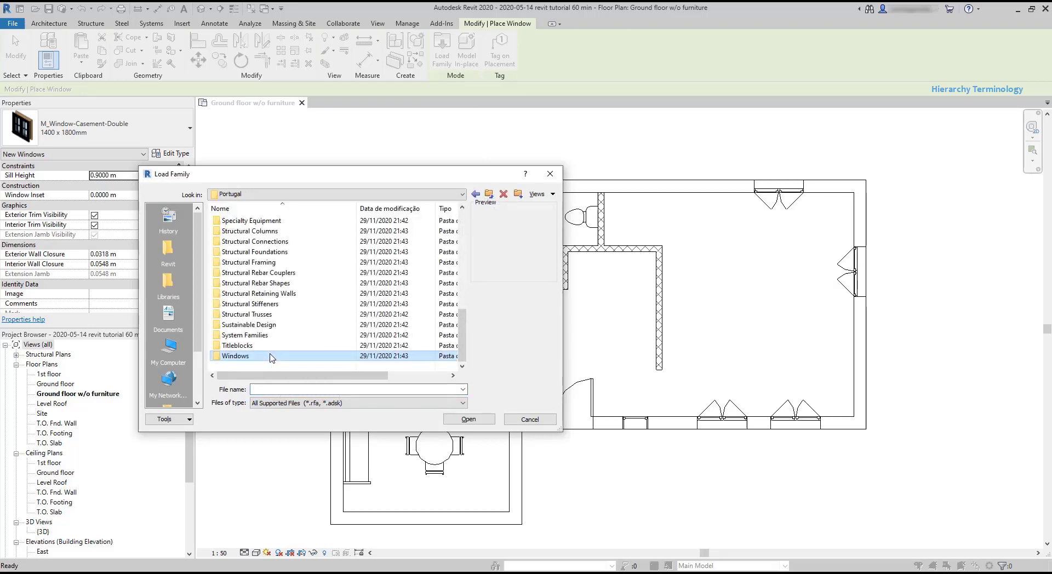
double_click(271, 356)
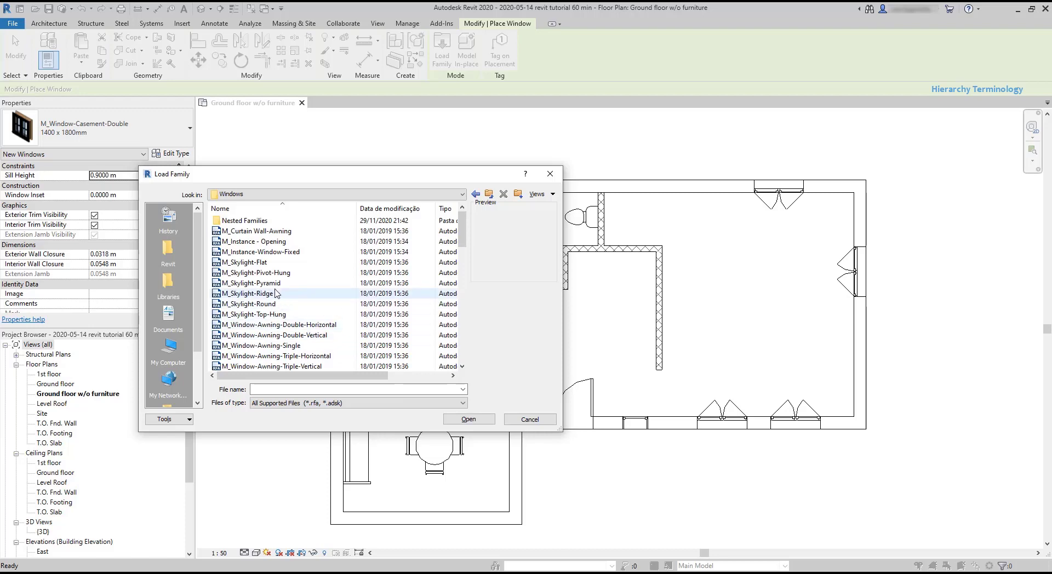
left_click(276, 294)
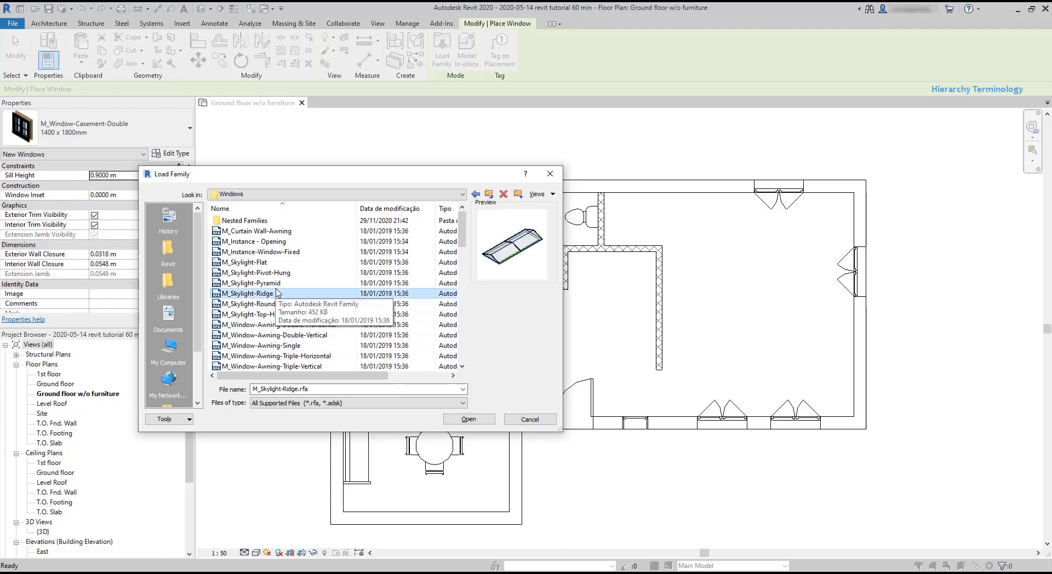
key("Down")
key("Down")
key("Down")
key("Down")
key("Down")
key("Down")
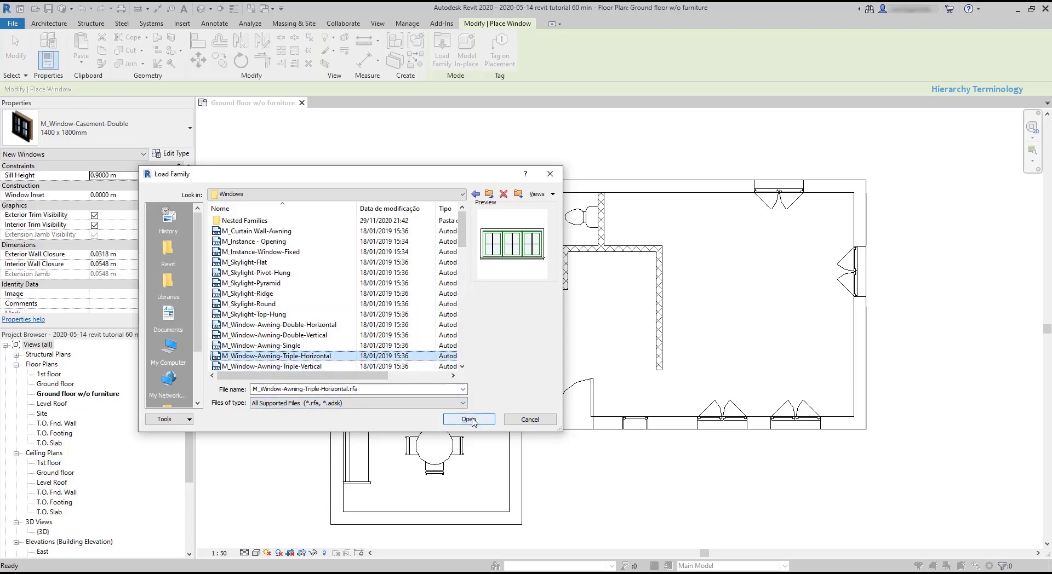
left_click(469, 419)
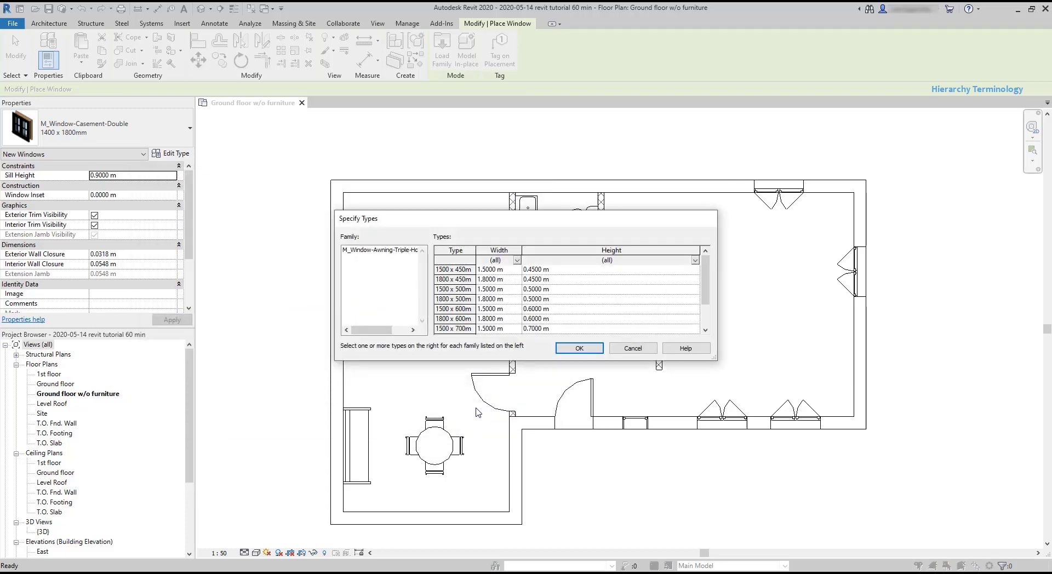
- Select just the 1500 x 450mm type of the awning family and confirm loading it
left_click_drag(383, 218, 358, 191)
left_click(433, 242)
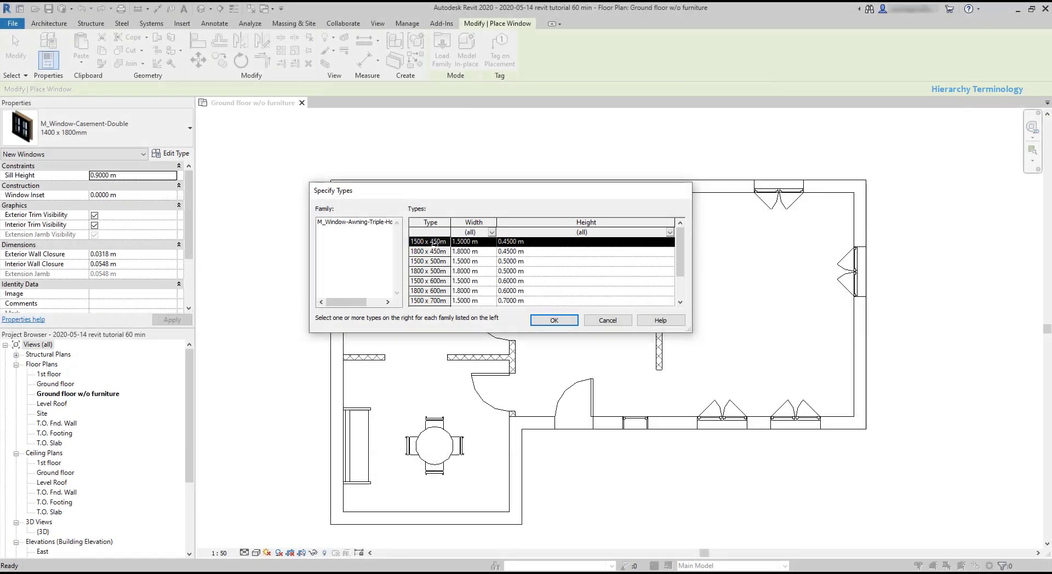
left_click(554, 321)
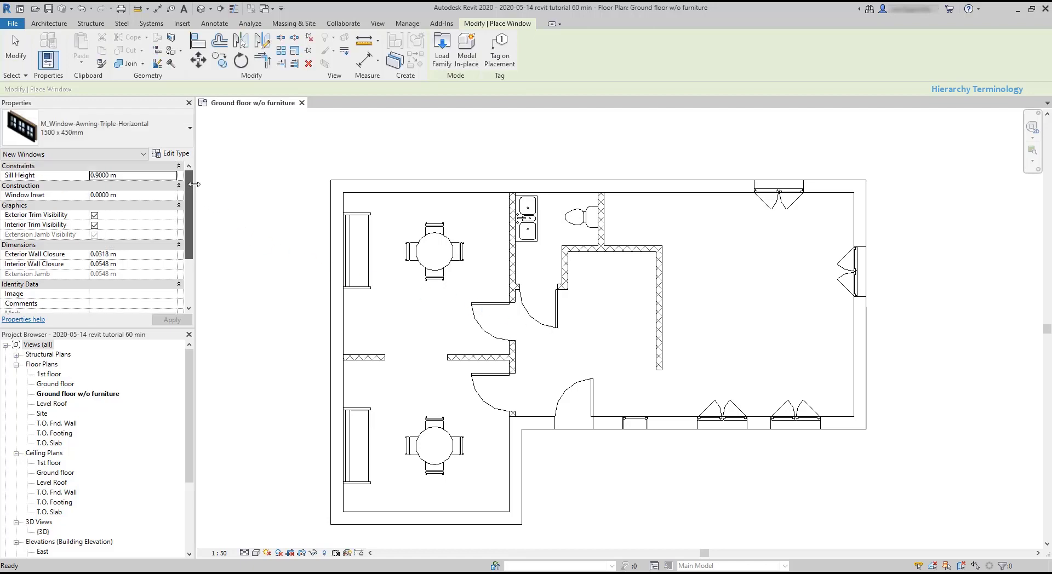
- Make M_Window-Awning-Triple-Horizontal : 1500 x 450mm the active window type in the Type Selector
left_click(190, 129)
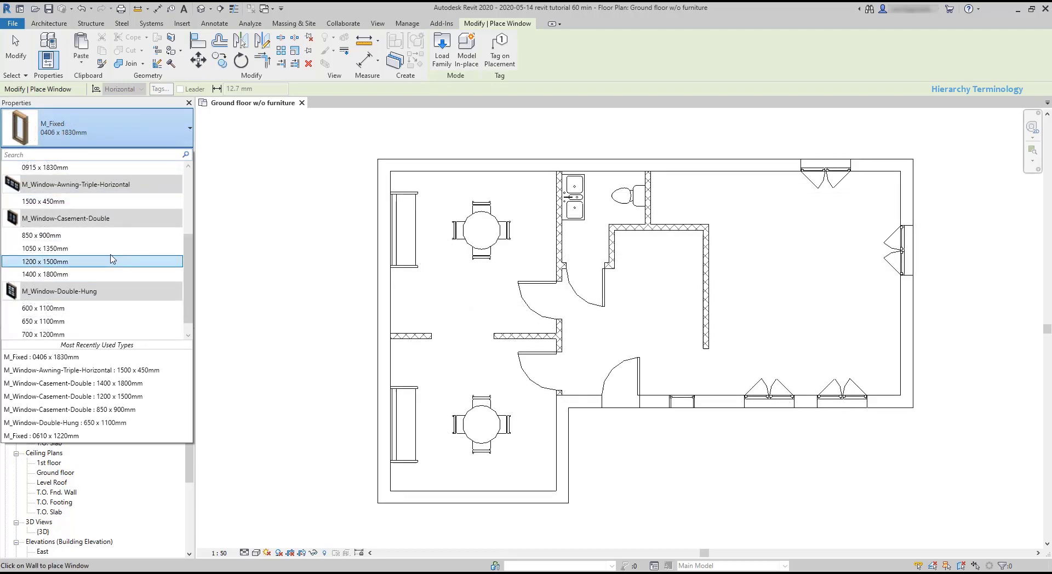
mouse_move(85, 201)
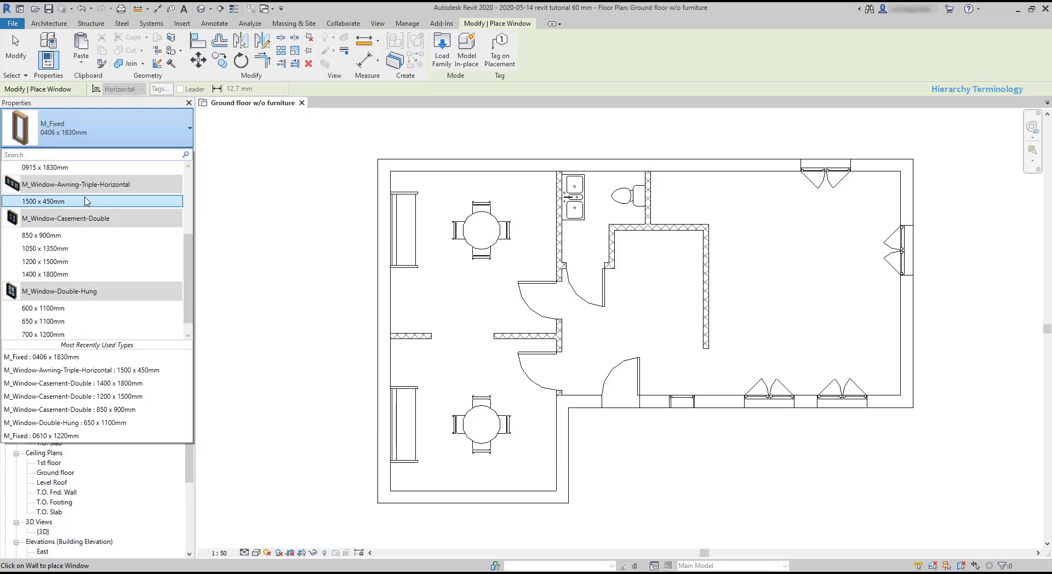
left_click(85, 202)
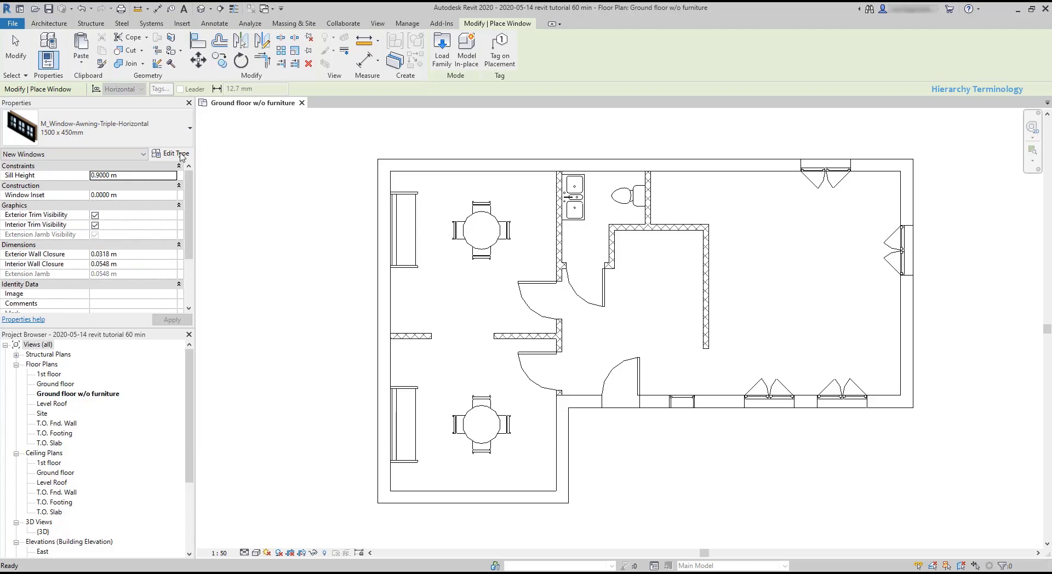
- Check the 1500 x 450mm awning type's Width and Height in its Type Properties
left_click(181, 155)
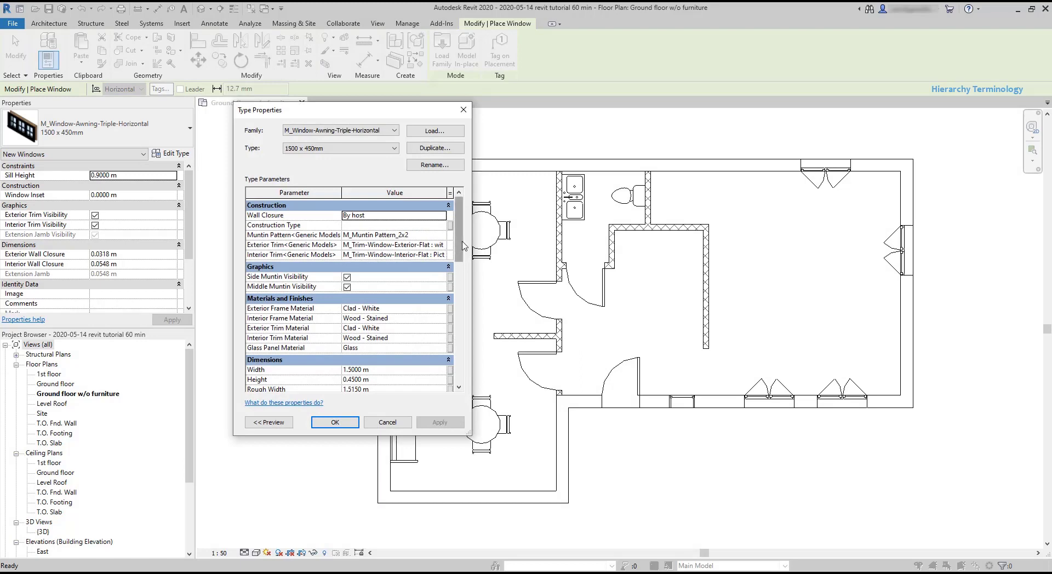
scroll(399, 276, "down", 2)
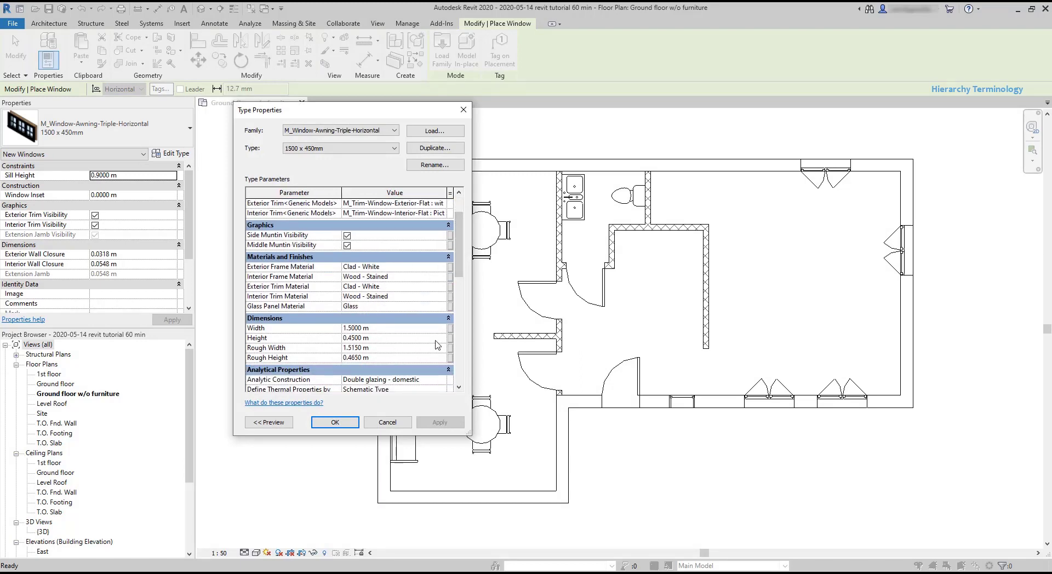
left_click_drag(462, 274, 465, 295)
scroll(464, 295, "down", 7)
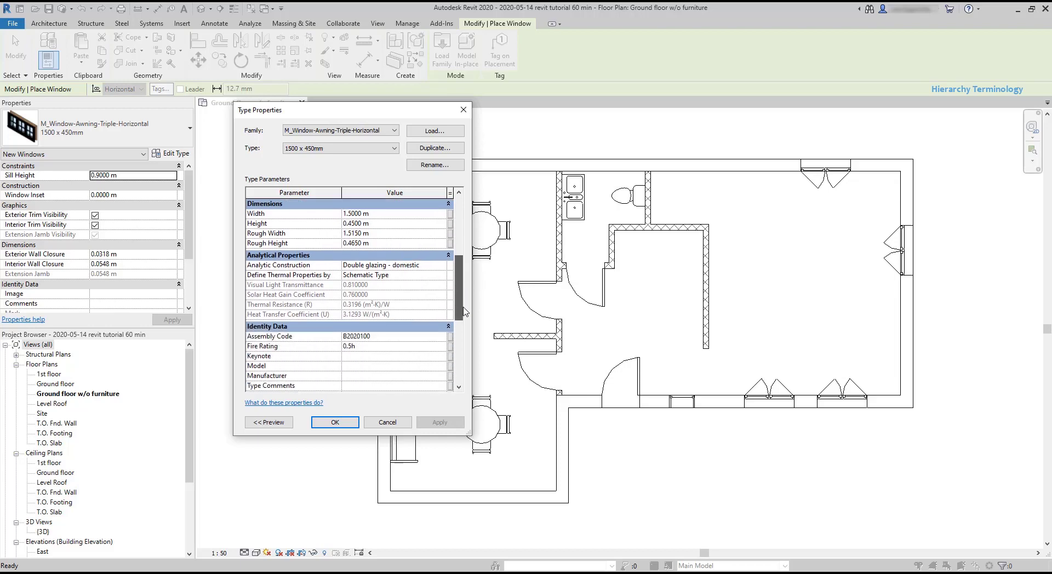
scroll(470, 300, "up", 3)
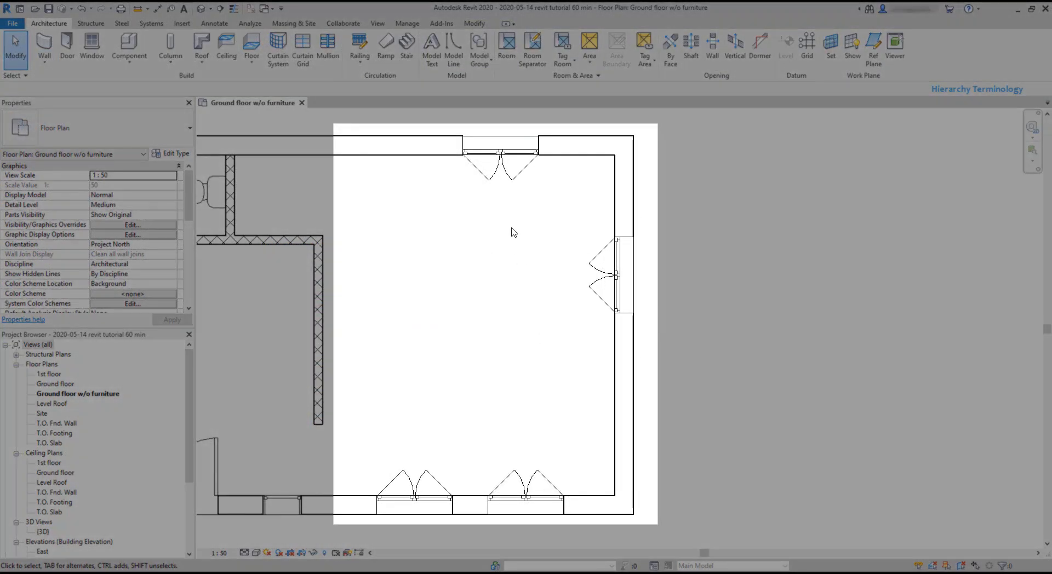
- Change the top wall's double casement window type width to 1.3 m
left_click(501, 164)
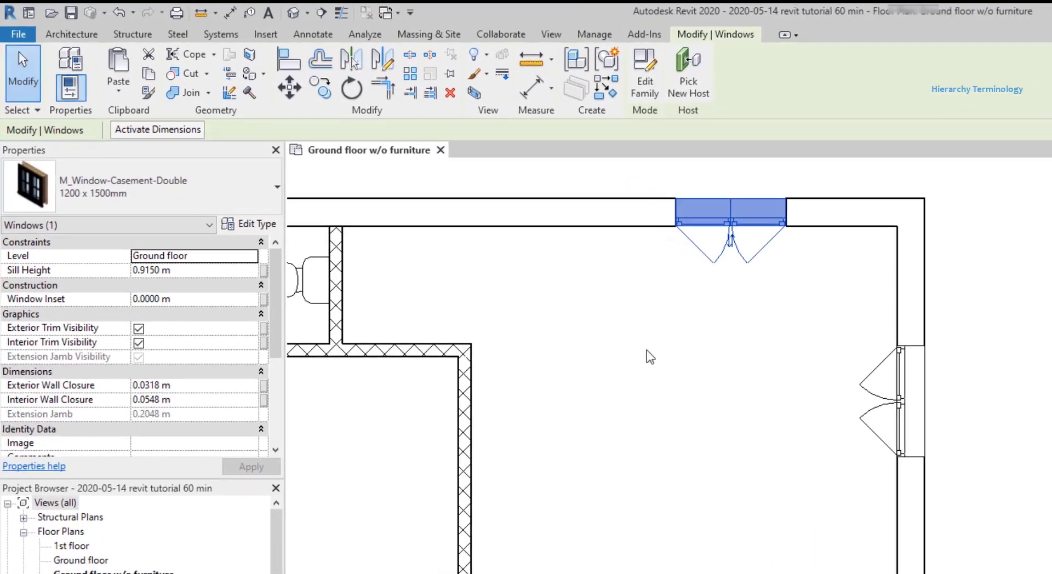
left_click(253, 225)
left_click_drag(538, 386, 511, 385)
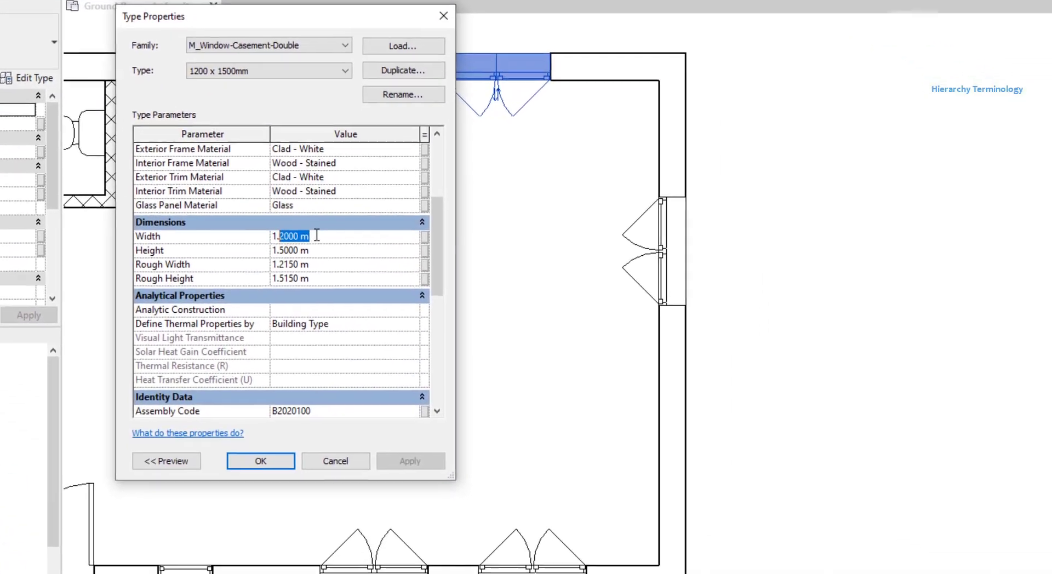
type("3")
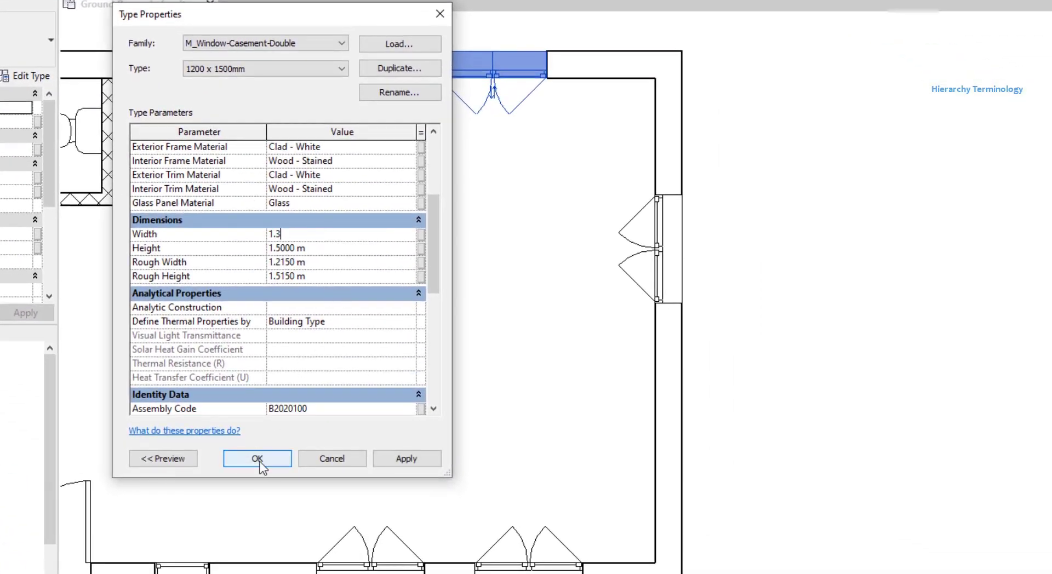
left_click(262, 450)
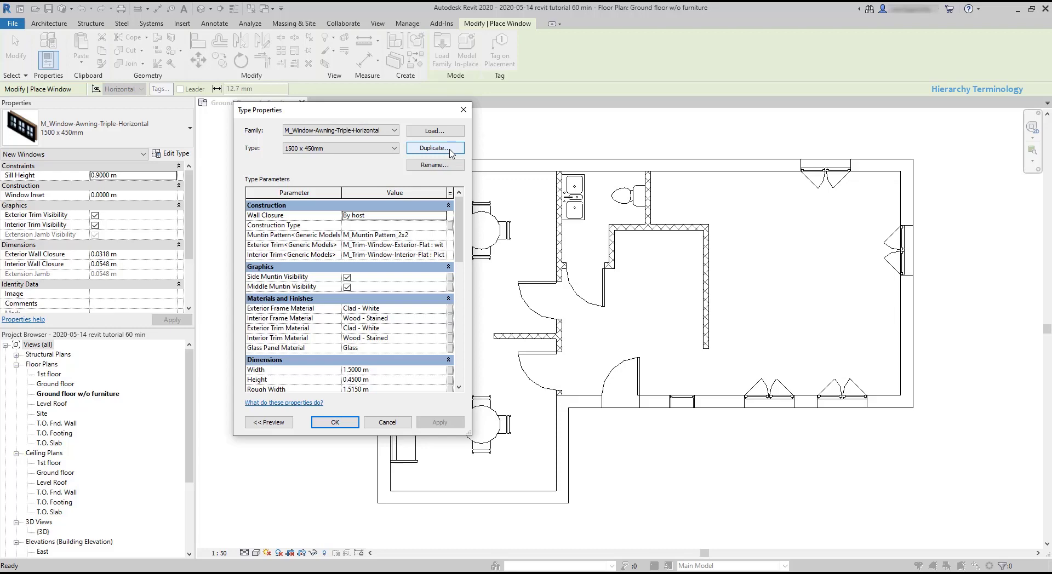
- Duplicate the awning window type as a new type named '1200 x 400mm'
left_click(450, 151)
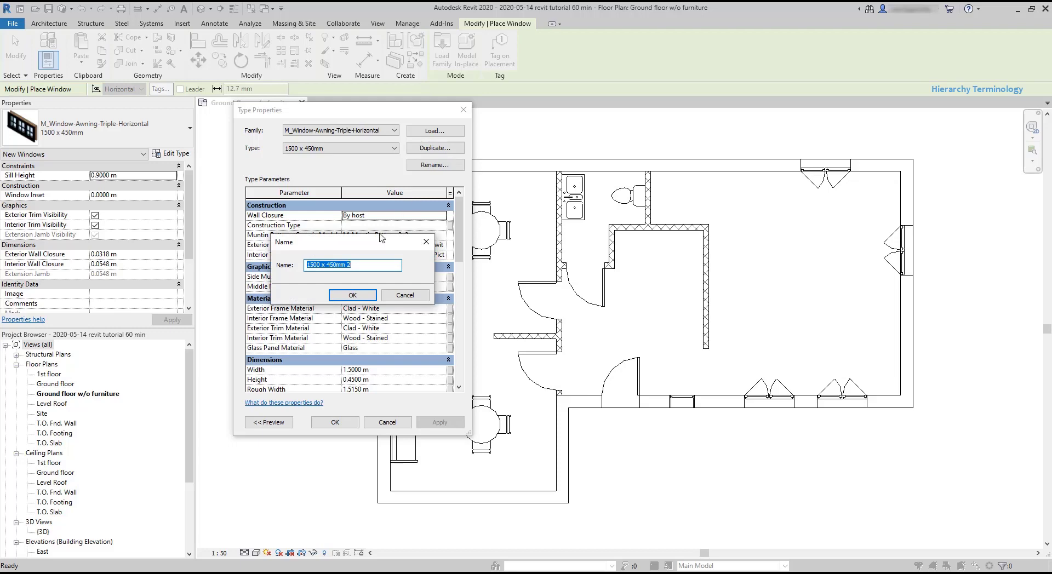
left_click_drag(381, 246, 648, 227)
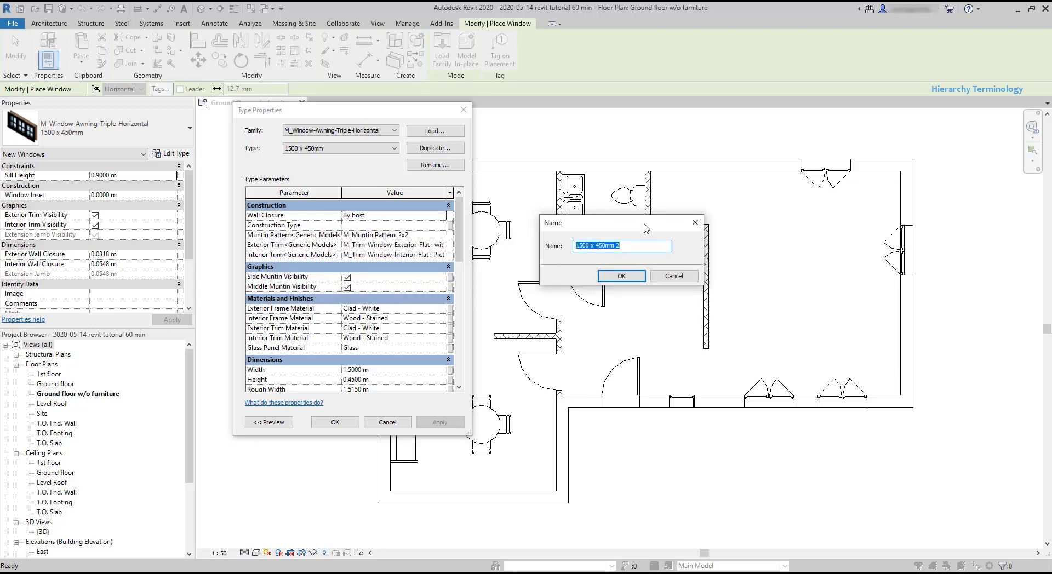
type("1200 x 400")
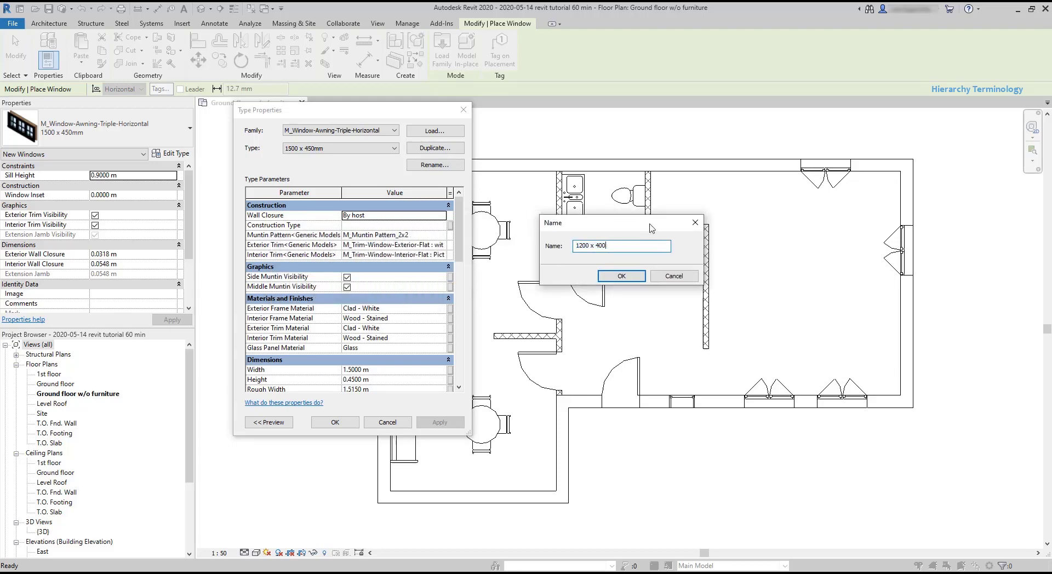
type("mm")
left_click(612, 278)
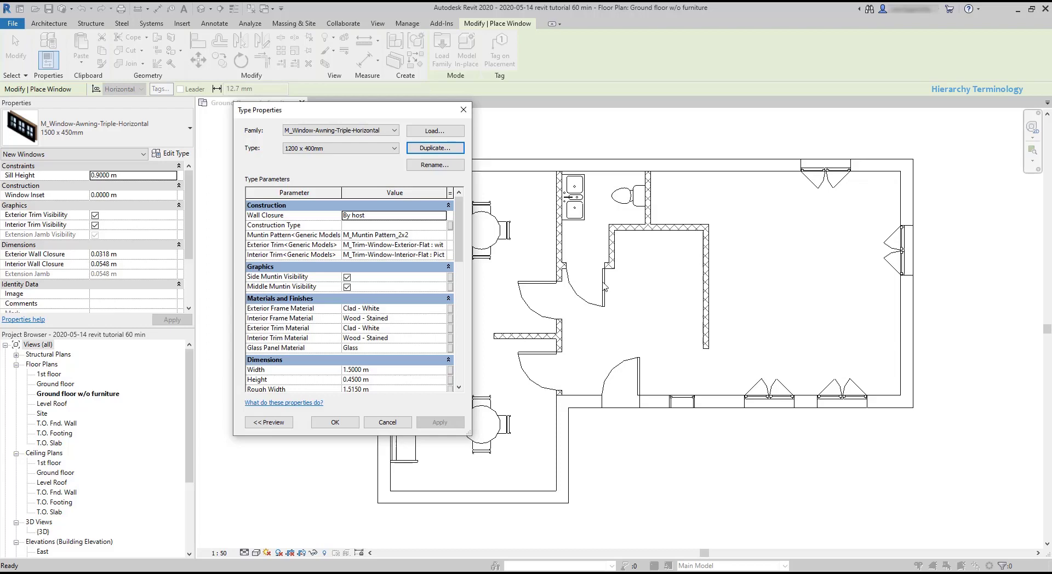
- Give the 1200 x 400mm type Width 1.2 and Height 0.400 and apply
left_click_drag(461, 236, 462, 298)
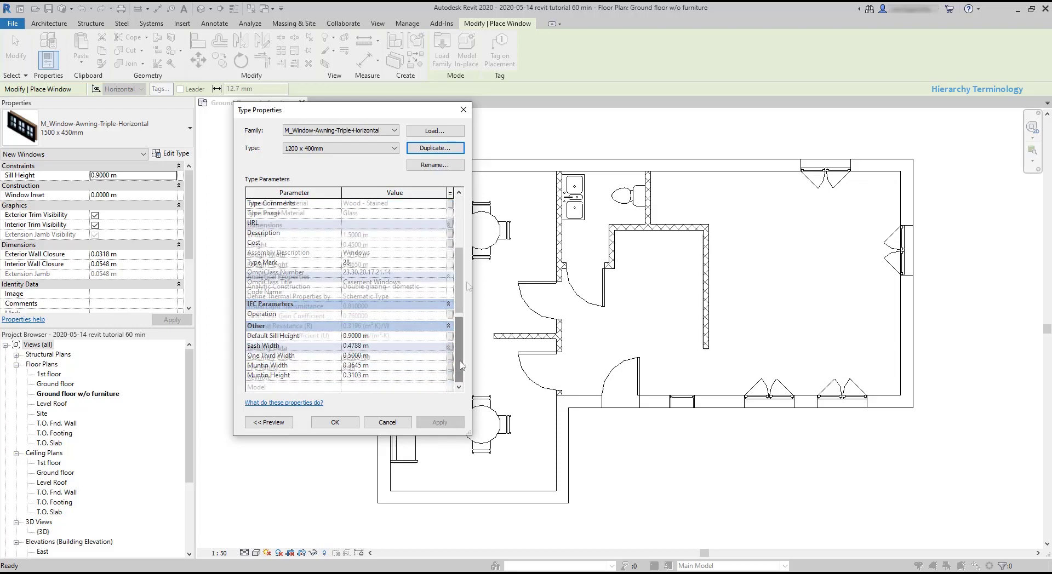
left_click(357, 235)
left_click(379, 236)
type("1.2")
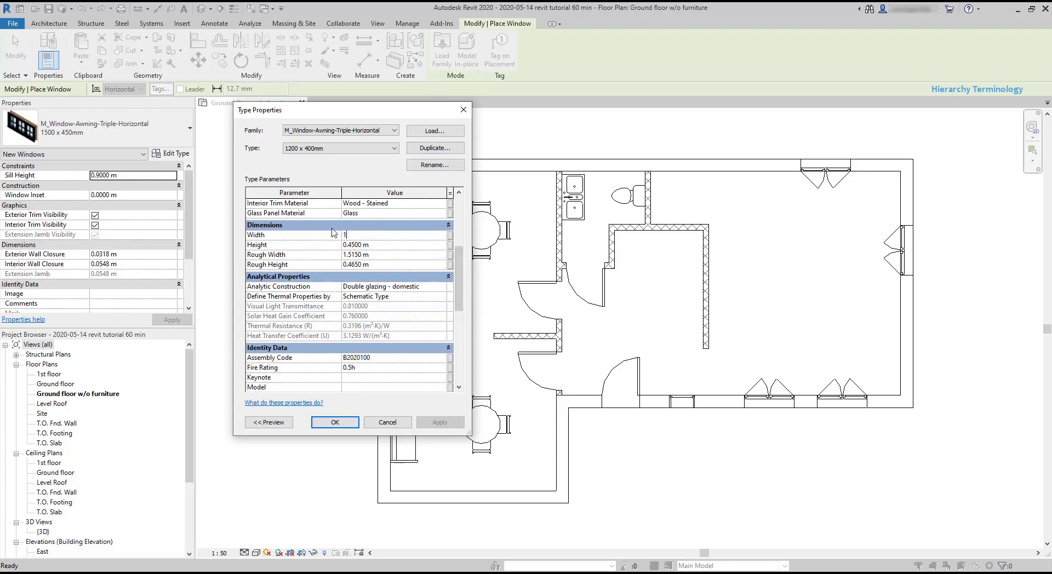
left_click(379, 247)
type("0.400")
left_click(335, 422)
left_click(183, 137)
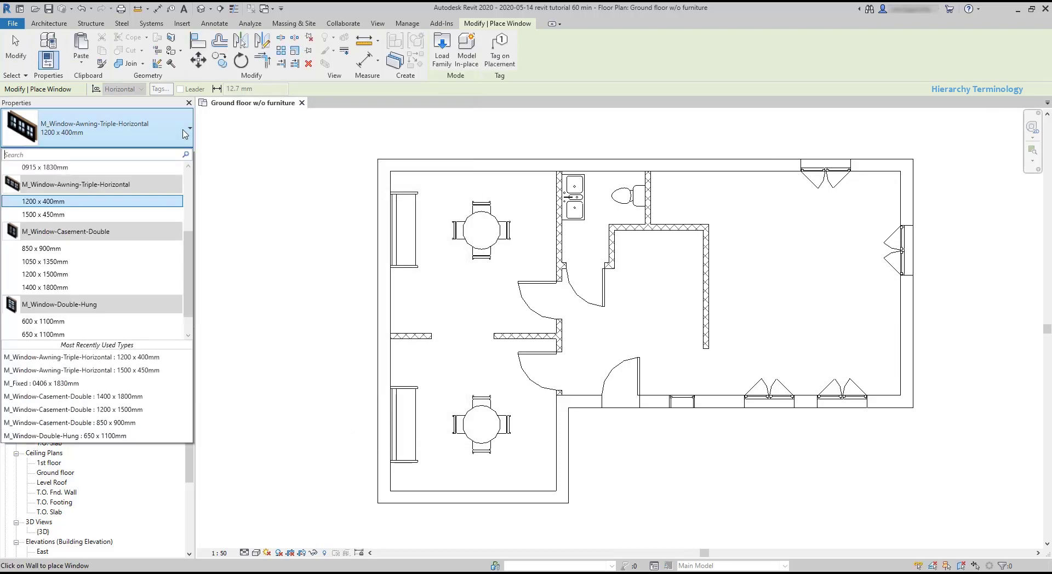
- Place a 1500 x 450mm awning window in the top exterior wall
left_click(126, 219)
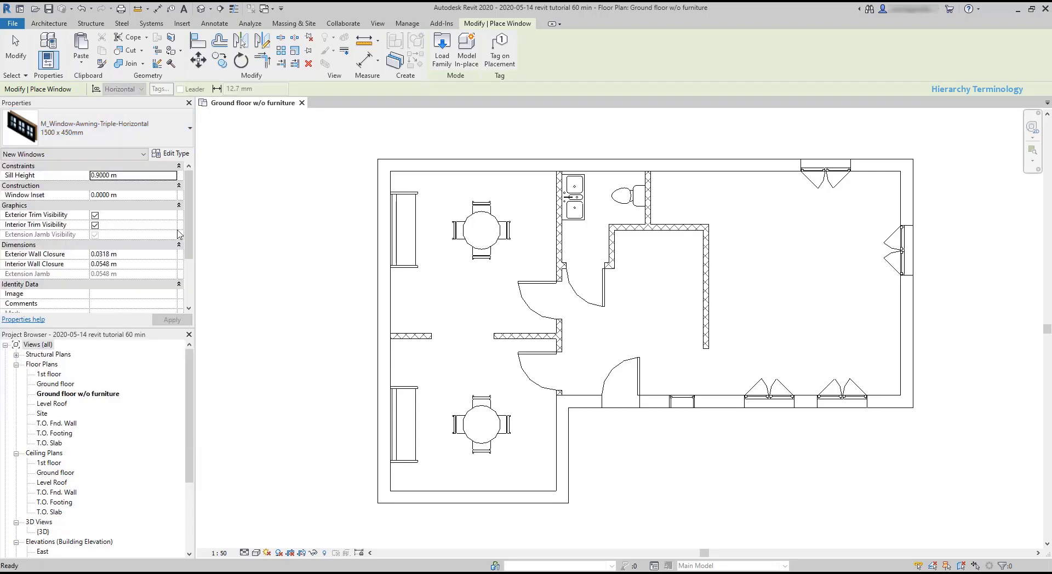
left_click(711, 172)
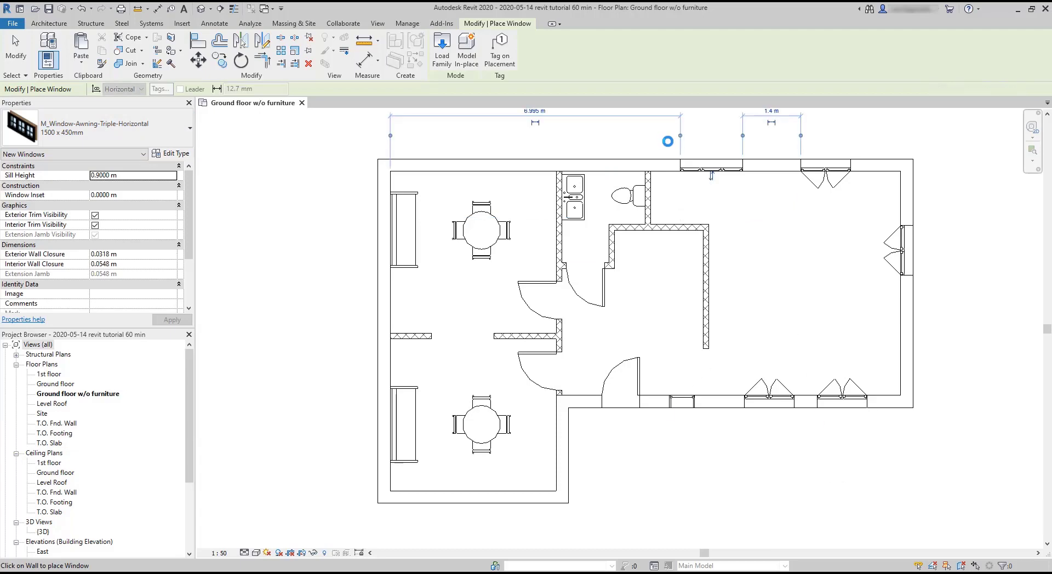